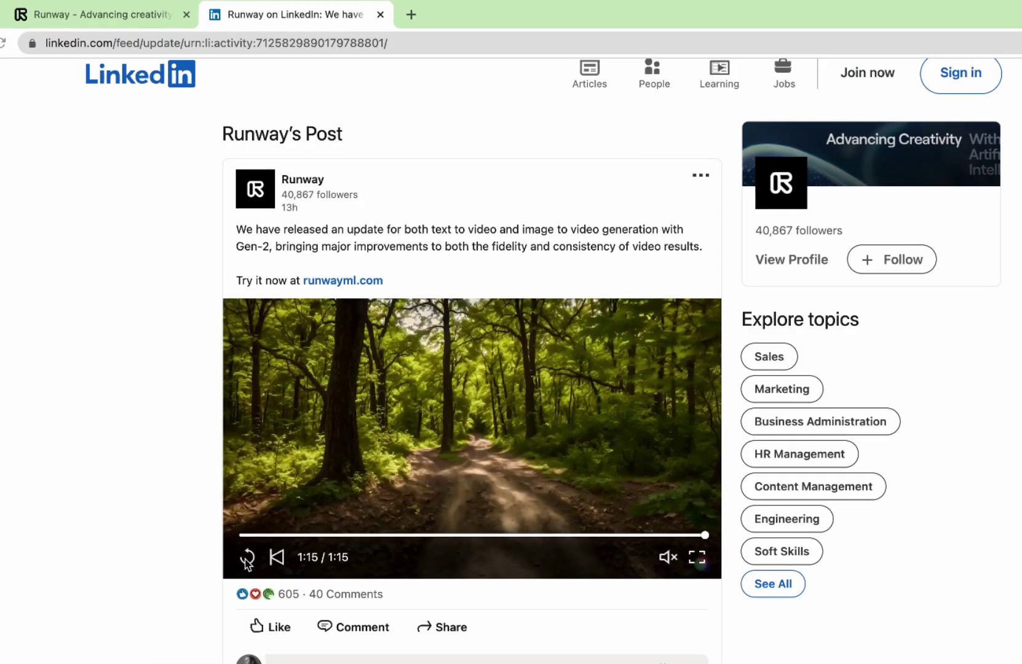
Step: Replay Runway's Gen-2 announcement video on the LinkedIn post
left_click(248, 557)
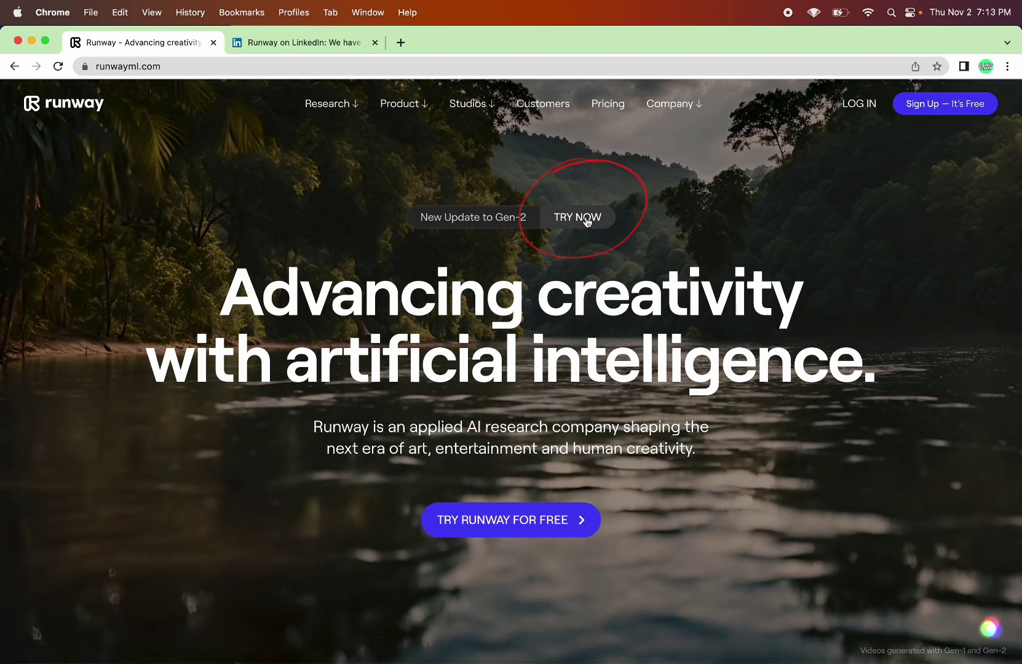
Step: Open the Gen-2 video generation tool from the Runway app dashboard
left_click(584, 219)
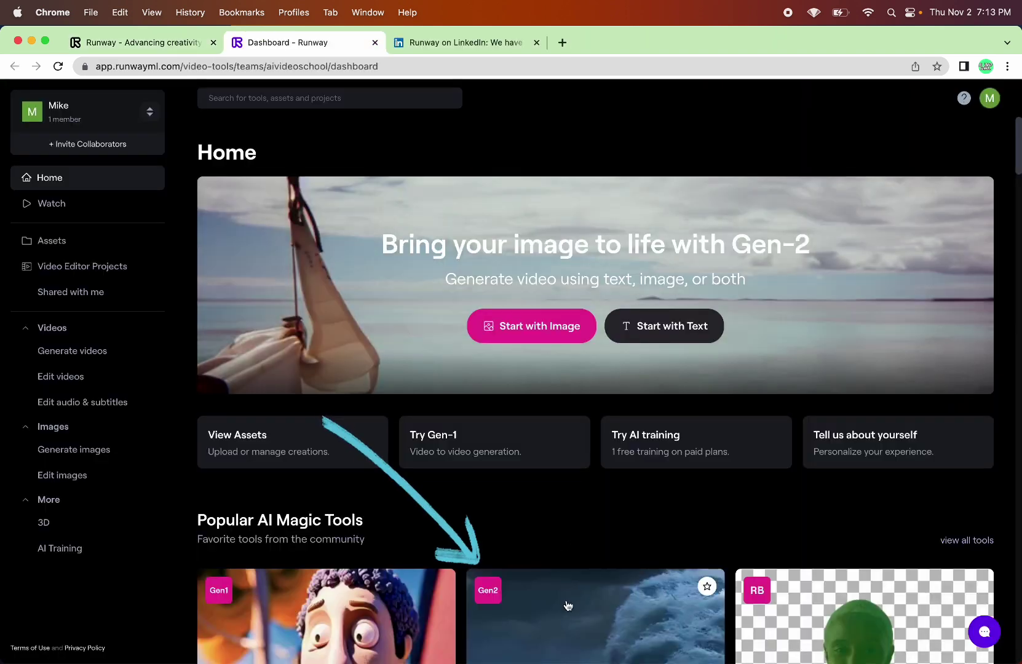
left_click(568, 604)
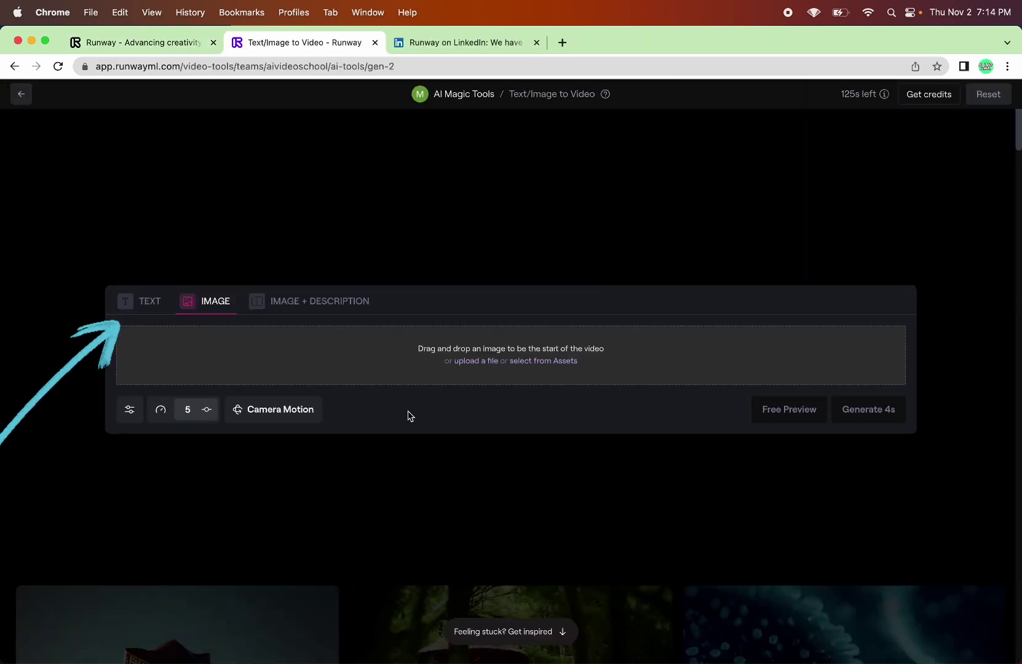
Step: Switch to text mode and generate three sets of free previews for the cooking show host prompt
left_click(154, 303)
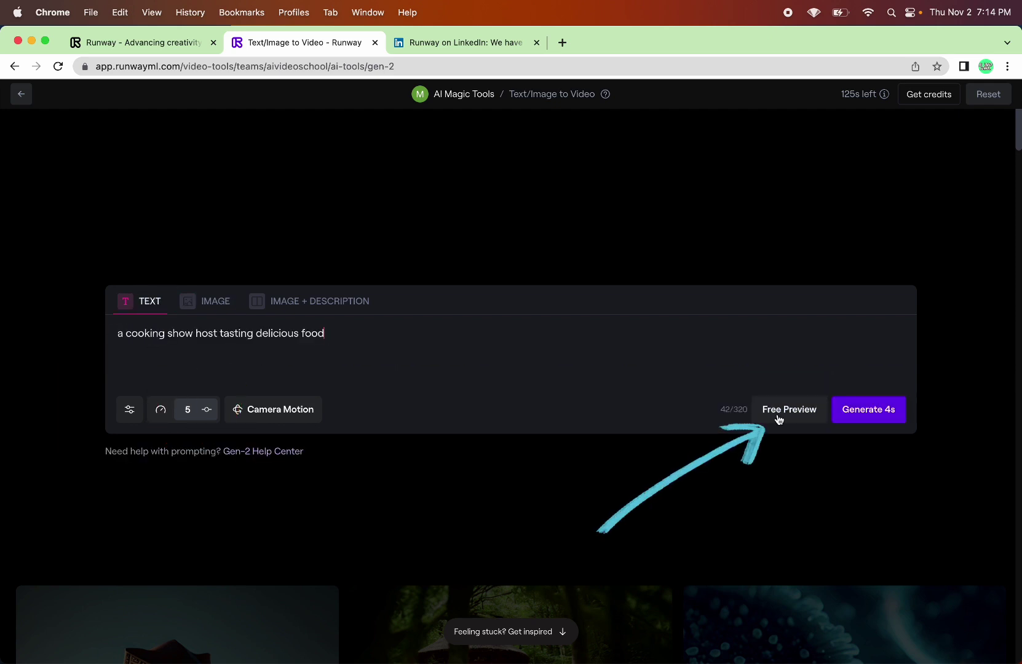
left_click(779, 411)
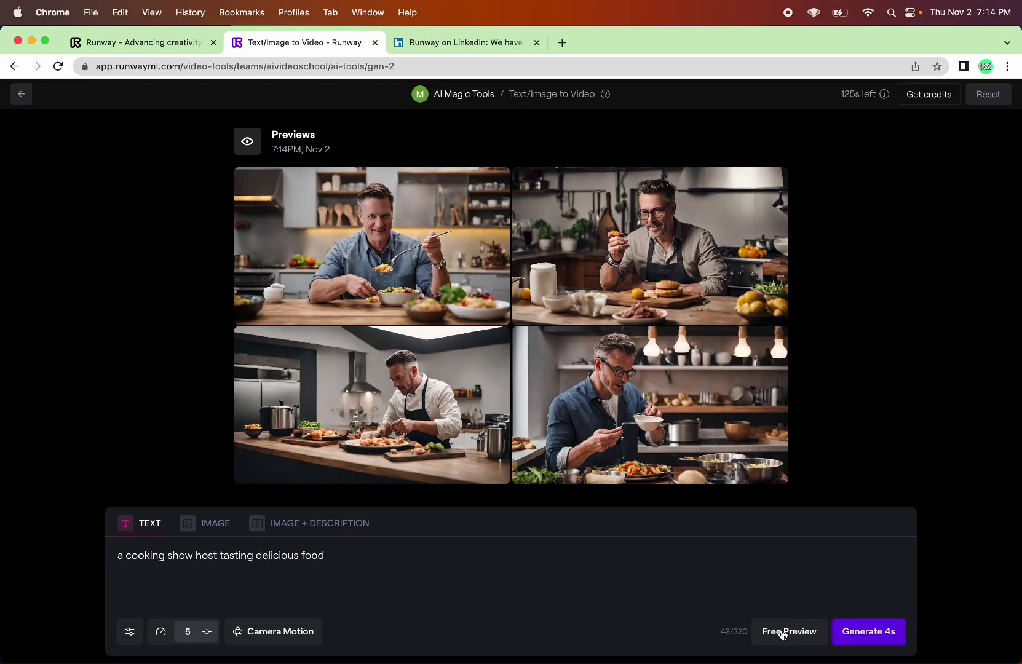
left_click(782, 633)
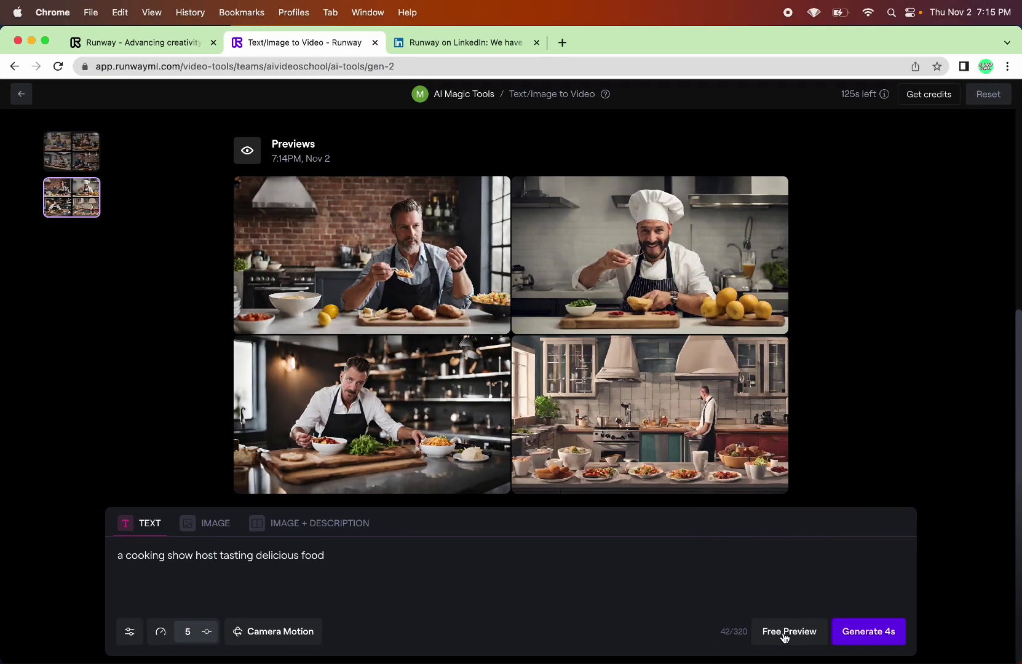
left_click(785, 633)
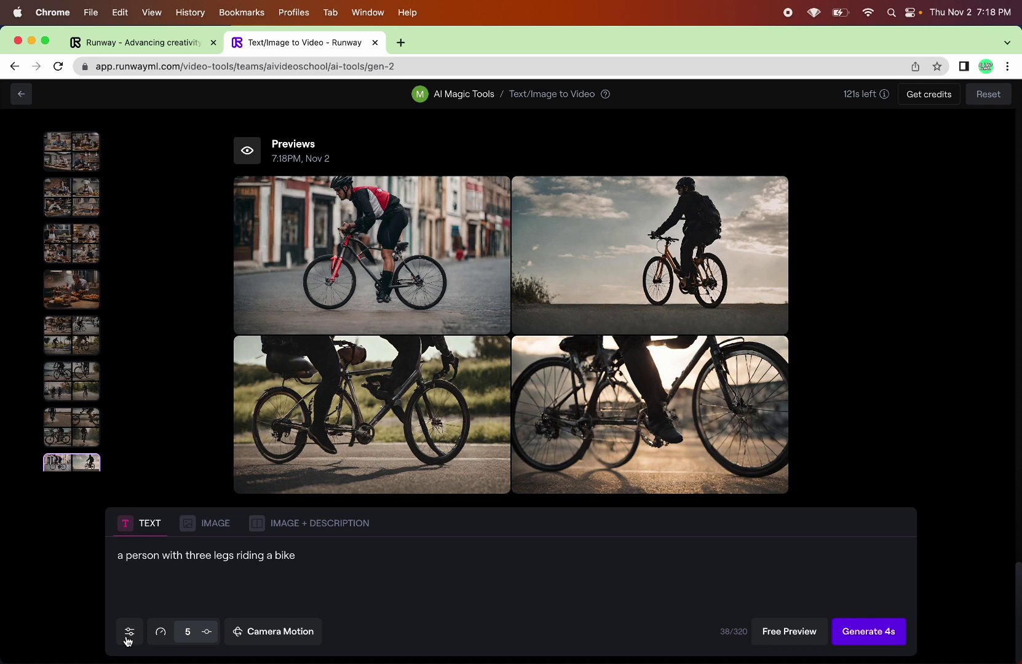
Step: Review the Seed, Interpolate and Upscale settings, then generate new three-legged cyclist previews
left_click(129, 634)
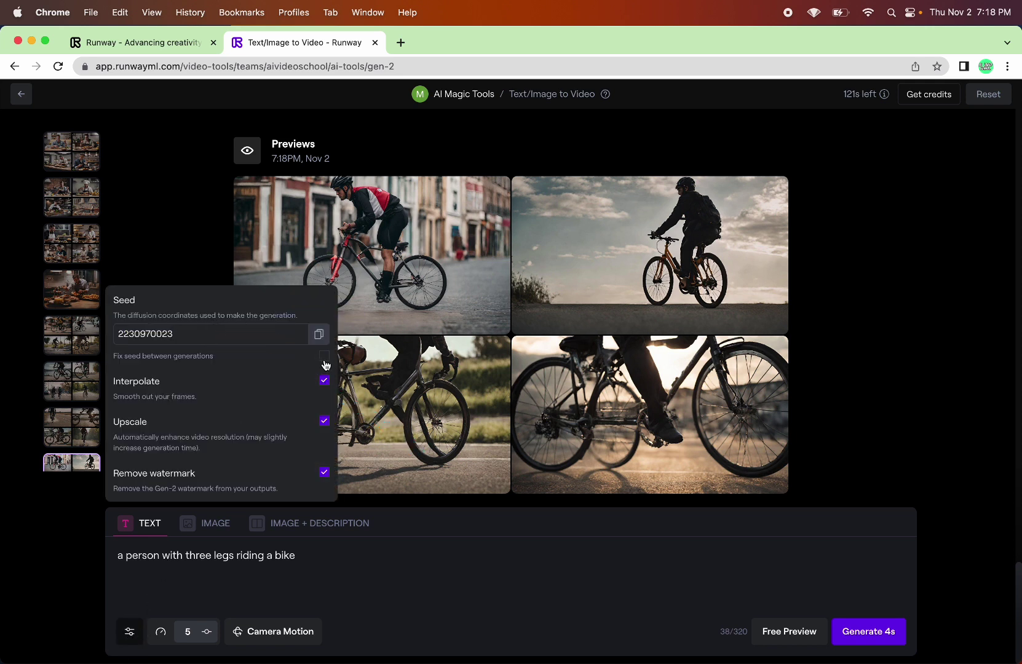
left_click(316, 558)
left_click(790, 632)
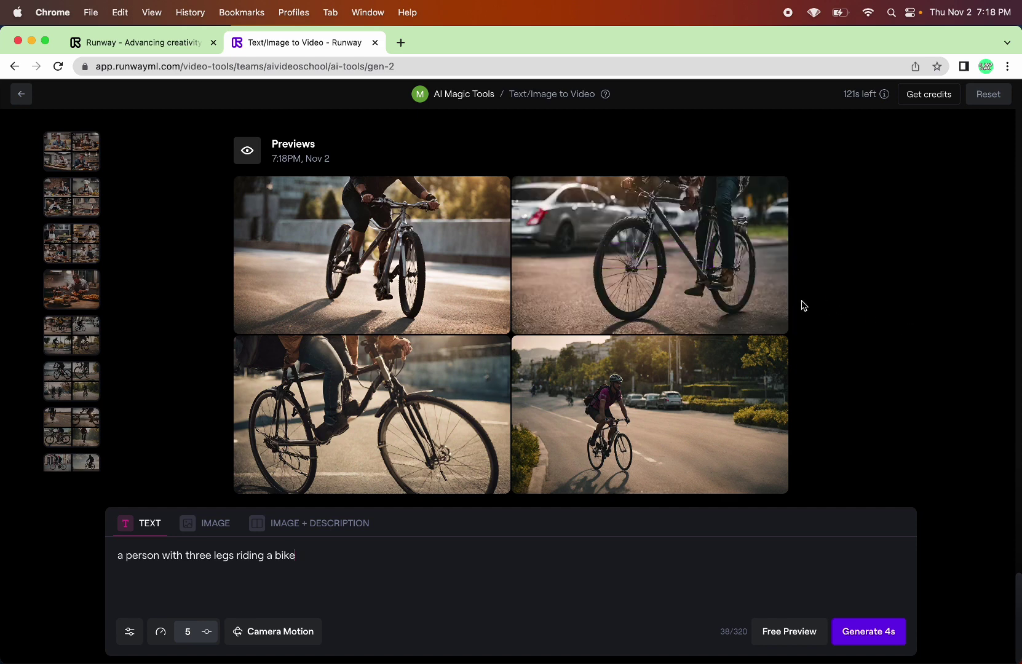
mouse_move(775, 291)
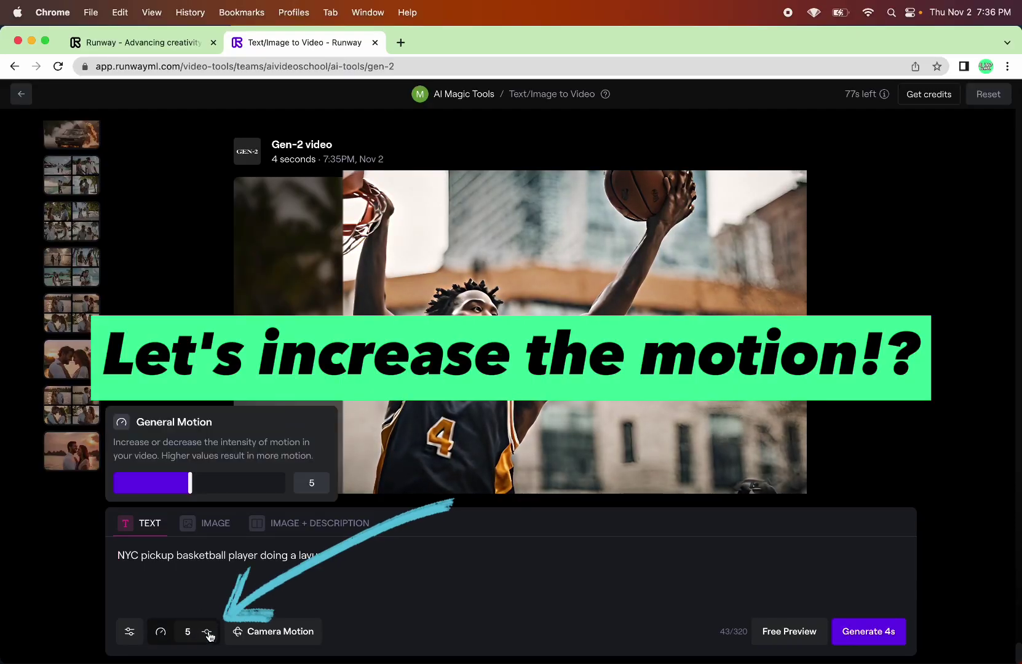
Step: Raise general motion from 5 to 10 for the basketball layup prompt
left_click_drag(189, 478, 259, 484)
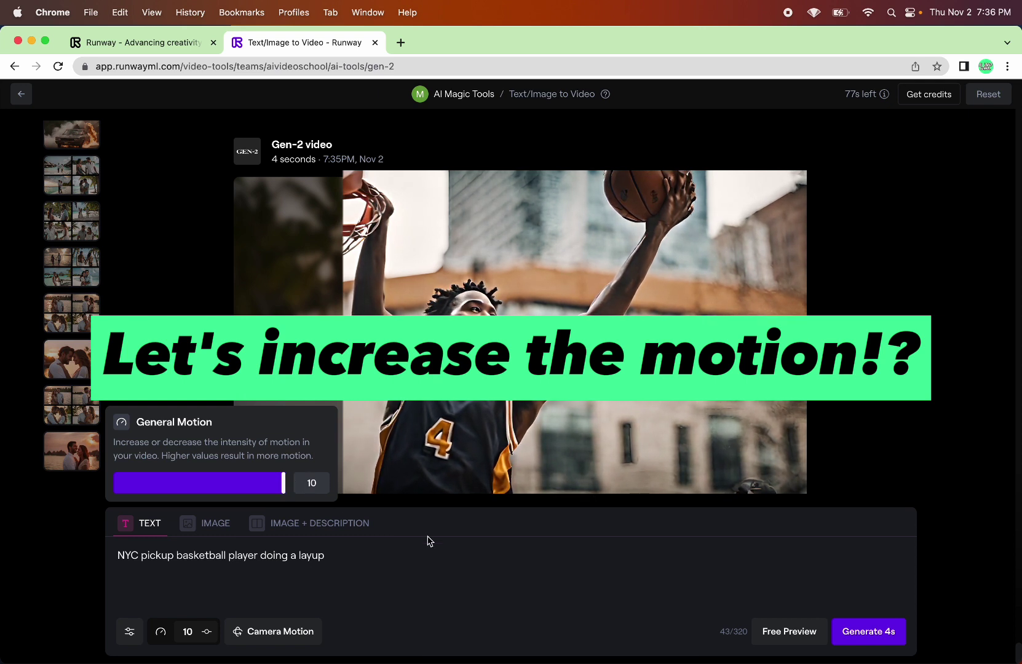
left_click(388, 570)
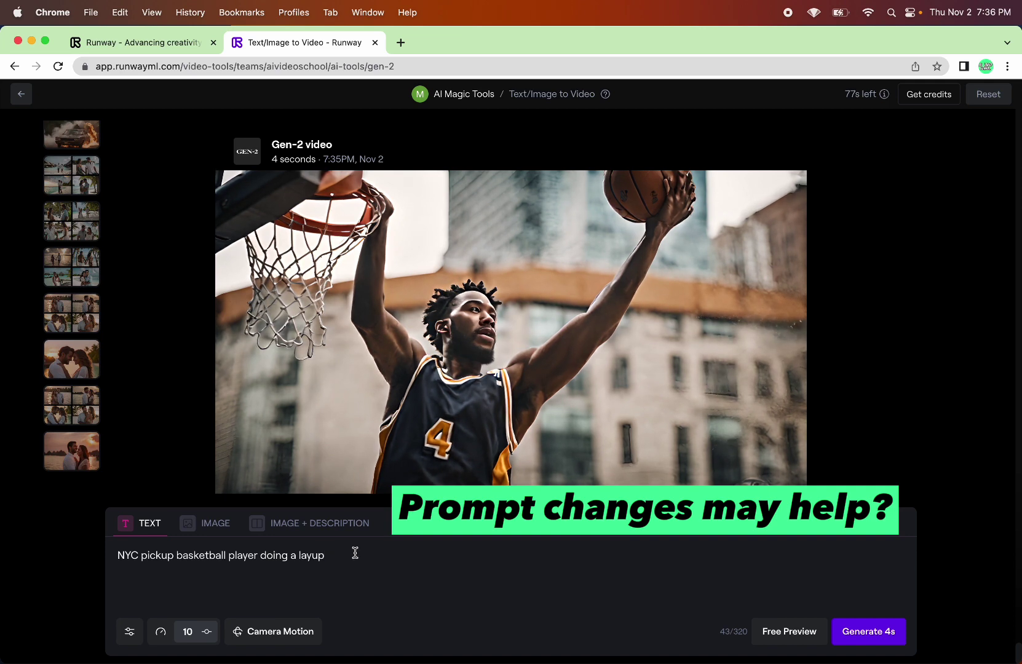
Step: Generate motion-10 layup previews and turn the skyline court preview into a 4-second video
left_click(781, 635)
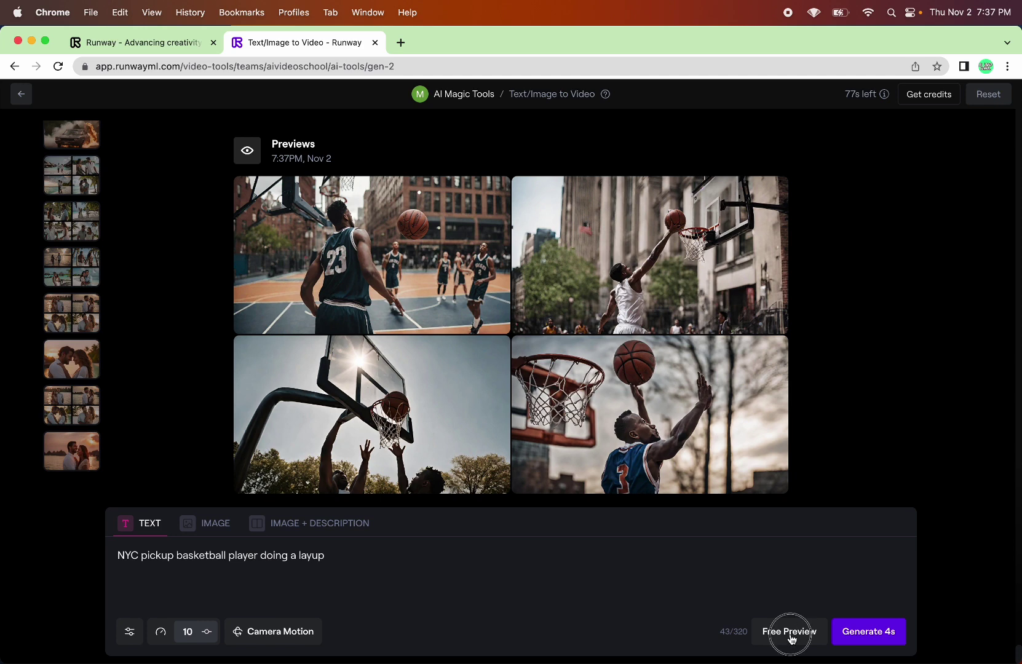
scroll(769, 313, "up", 1)
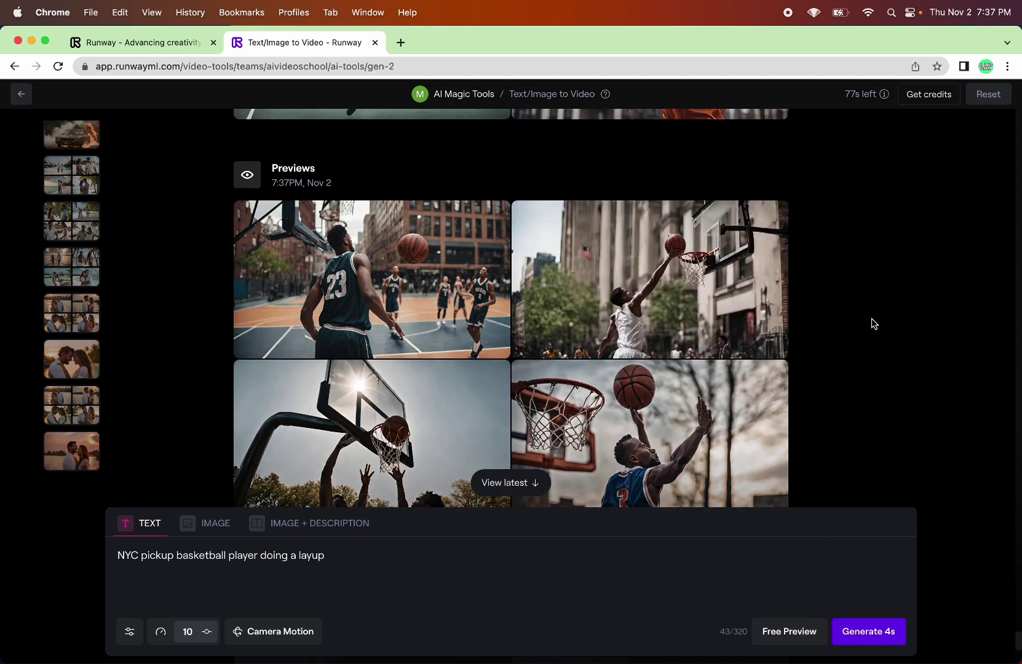
scroll(875, 324, "down", 1)
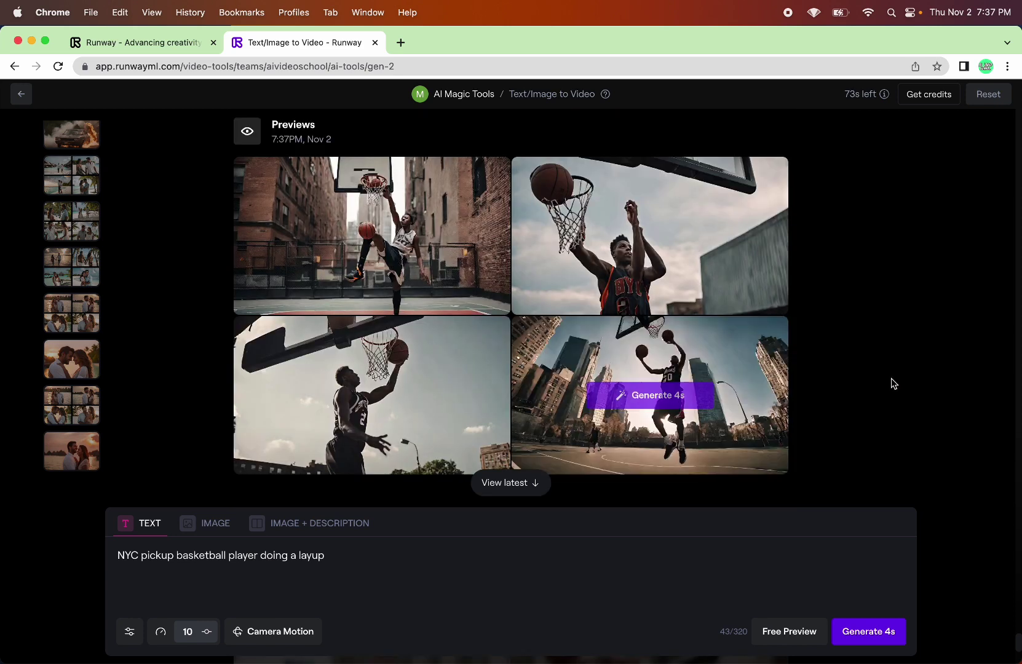
mouse_move(727, 401)
left_click(688, 399)
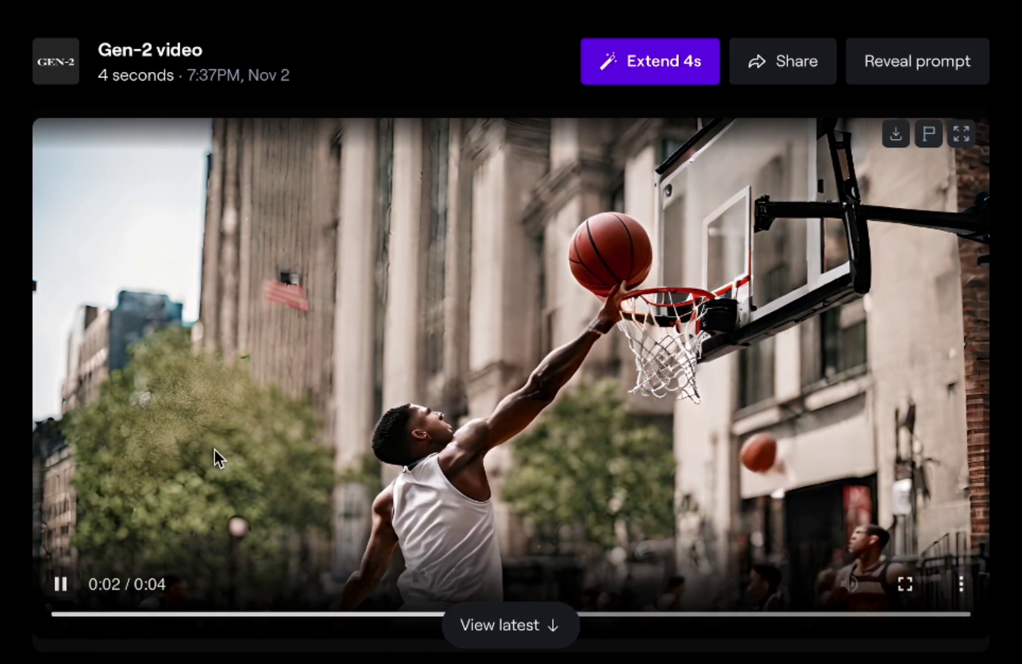
Step: Play the 4-second skyline dunk video from the start
mouse_move(216, 458)
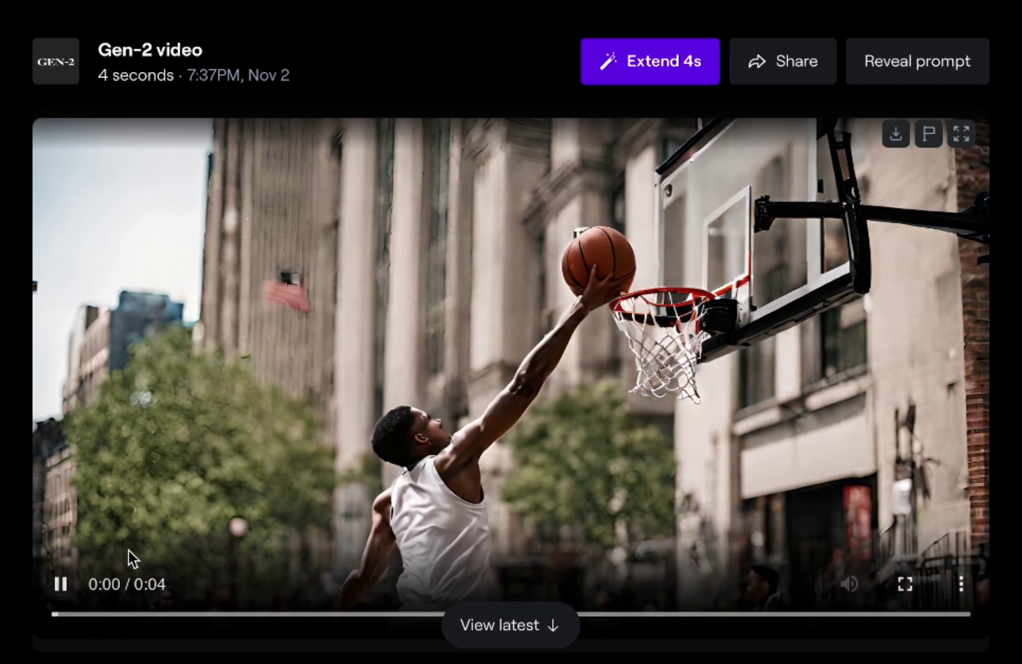
scroll(128, 551, "down", 1)
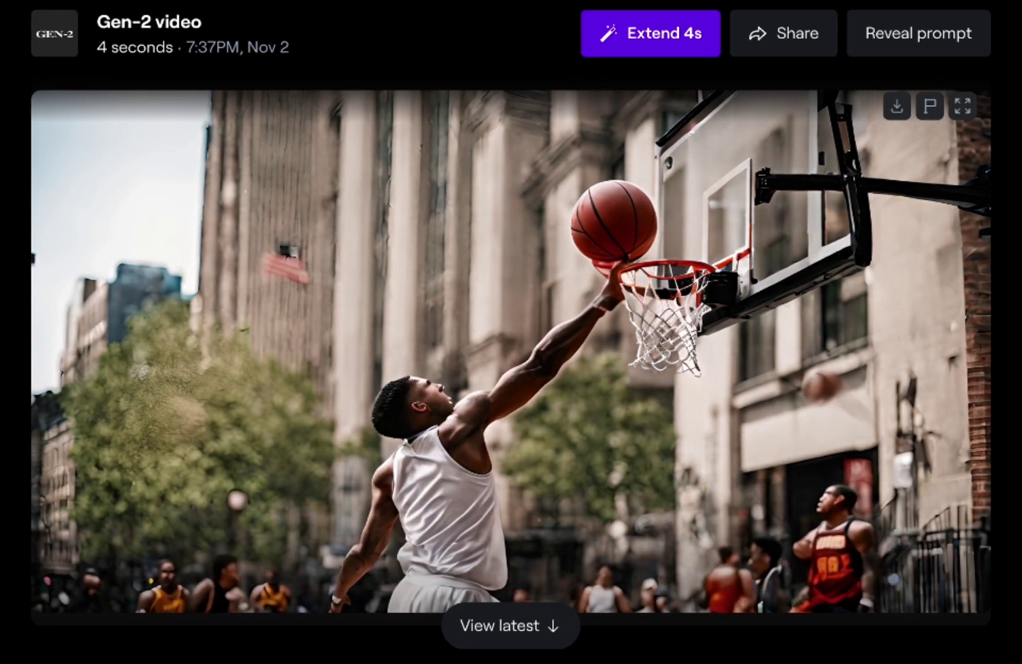
mouse_move(772, 520)
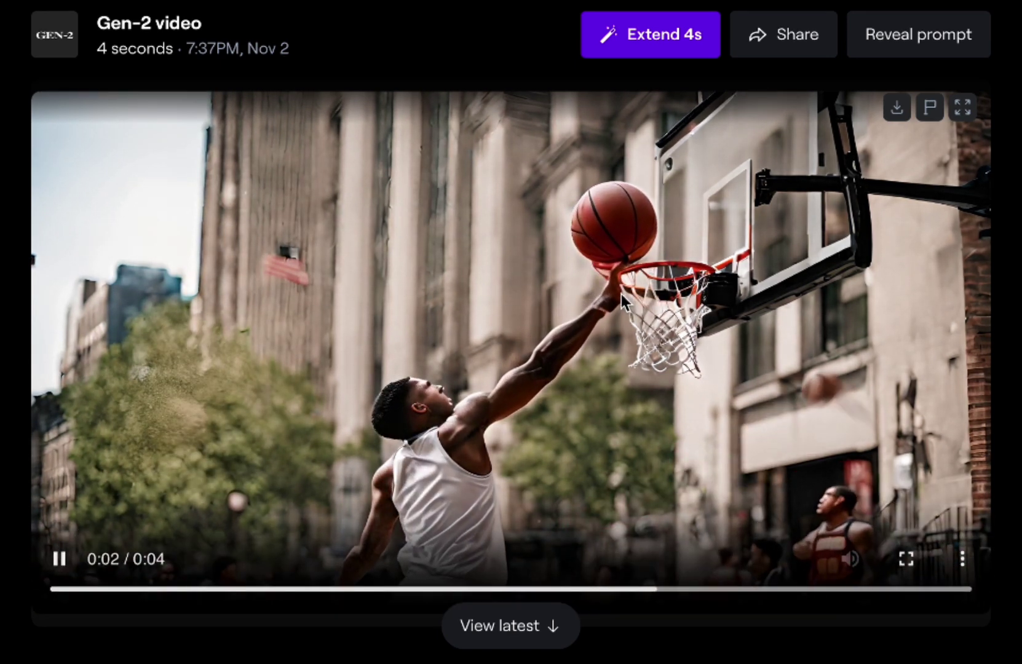
scroll(622, 298, "up", 1)
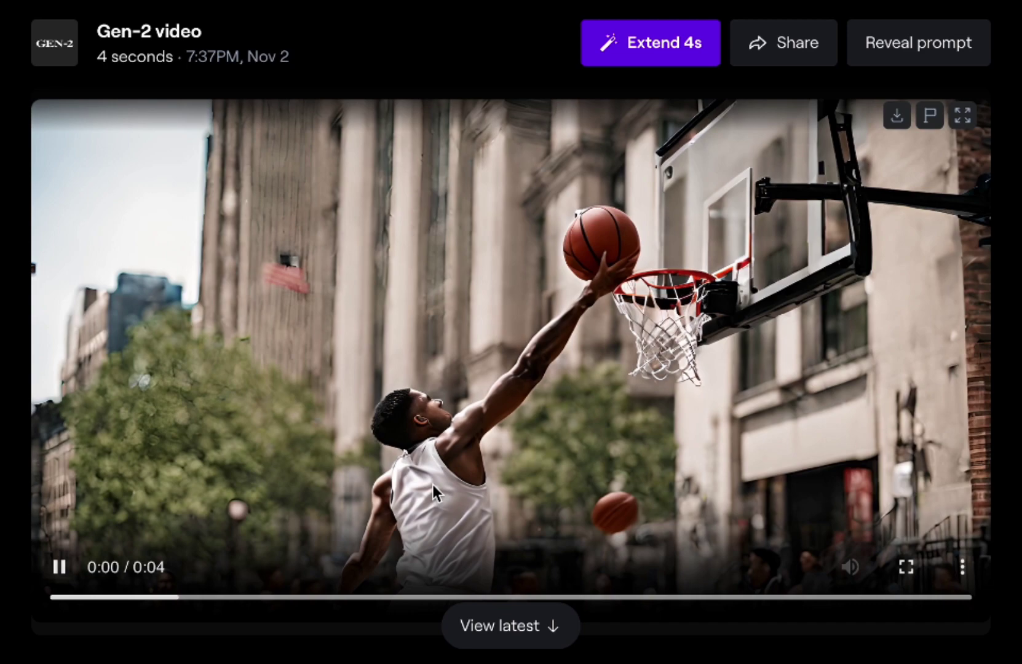
scroll(682, 406, "down", 10)
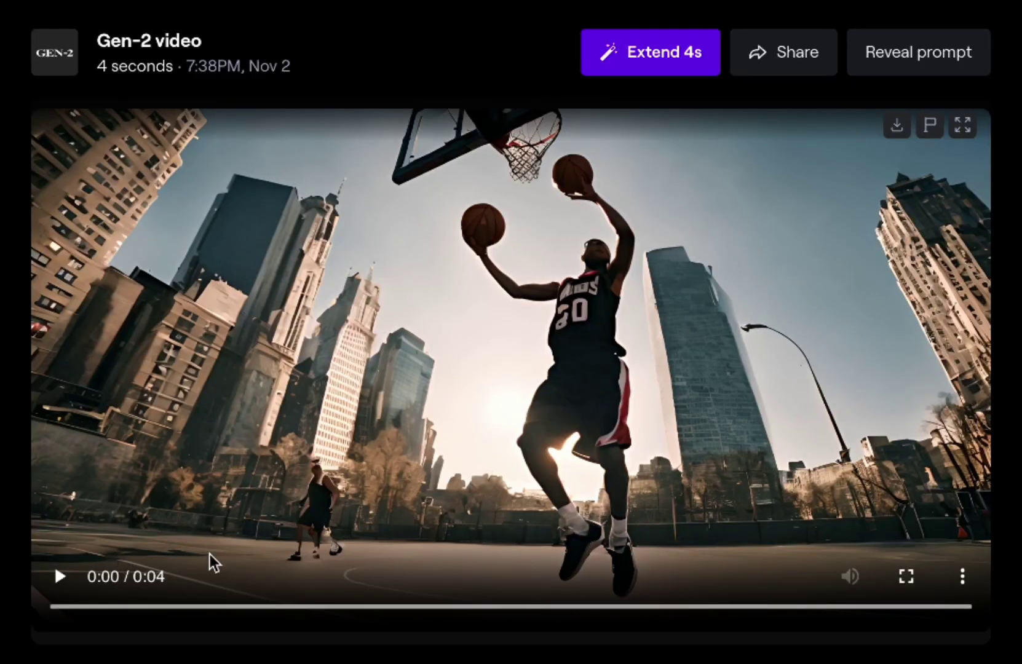
left_click(44, 587)
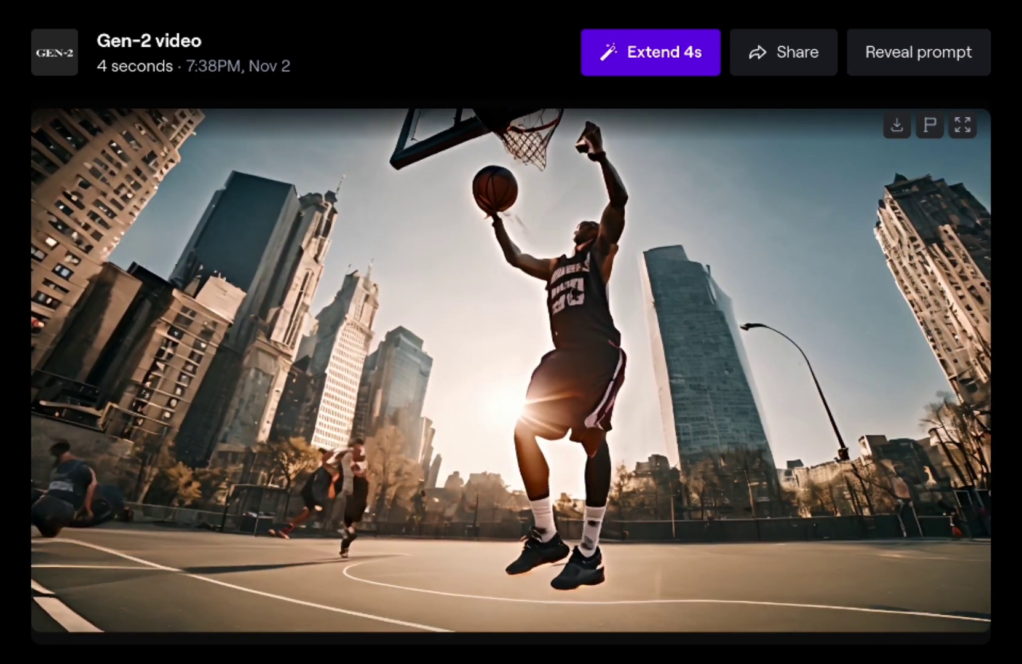
mouse_move(868, 521)
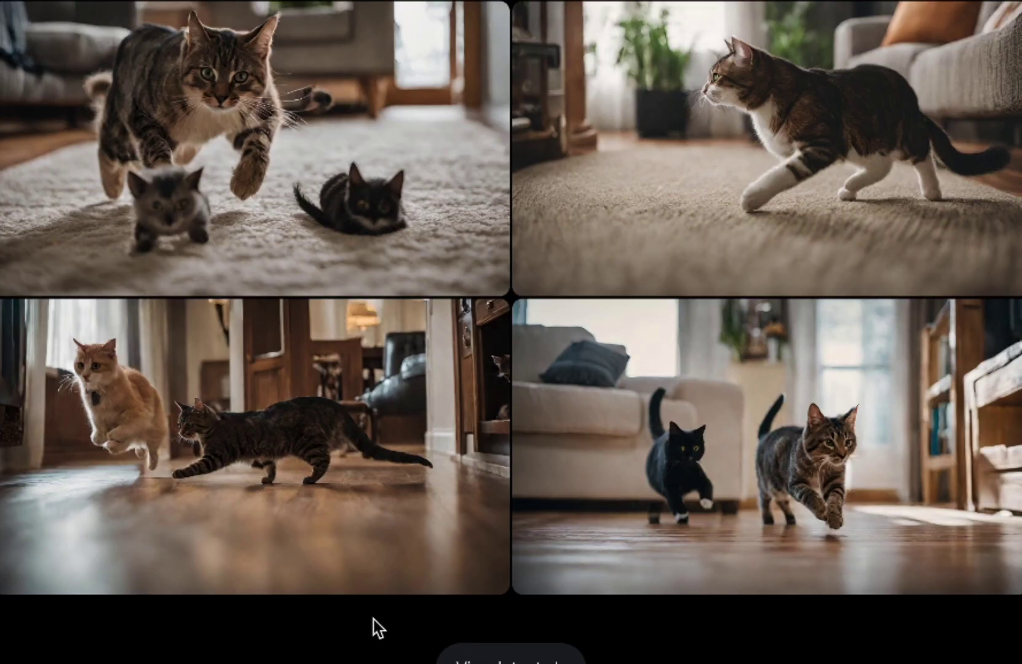
mouse_move(296, 471)
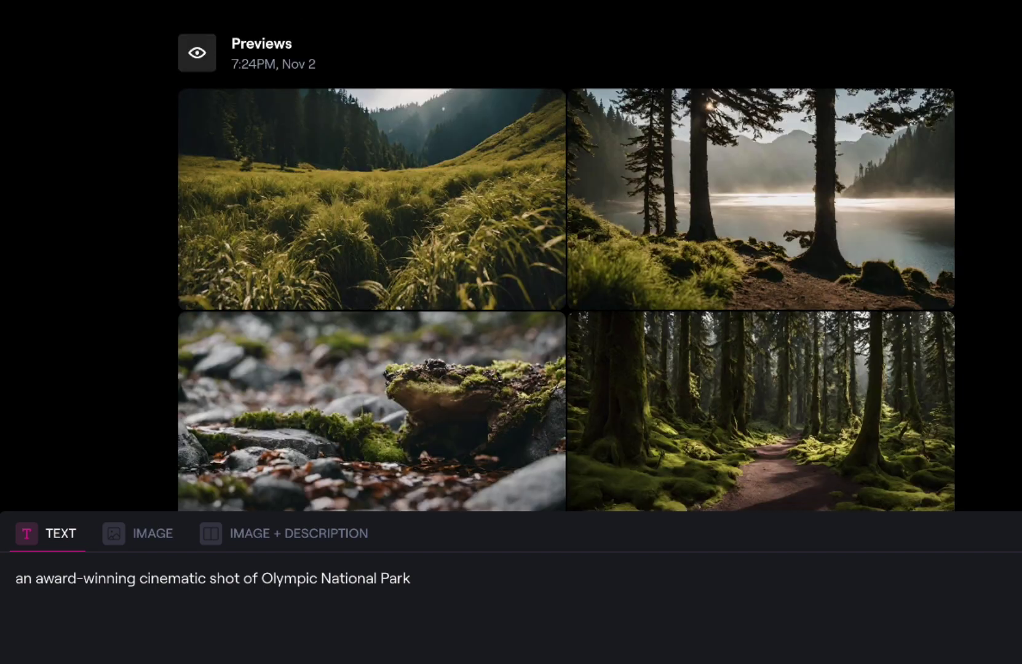
Step: Review the Olympic National Park previews and the resulting misty forest lake video
mouse_move(469, 392)
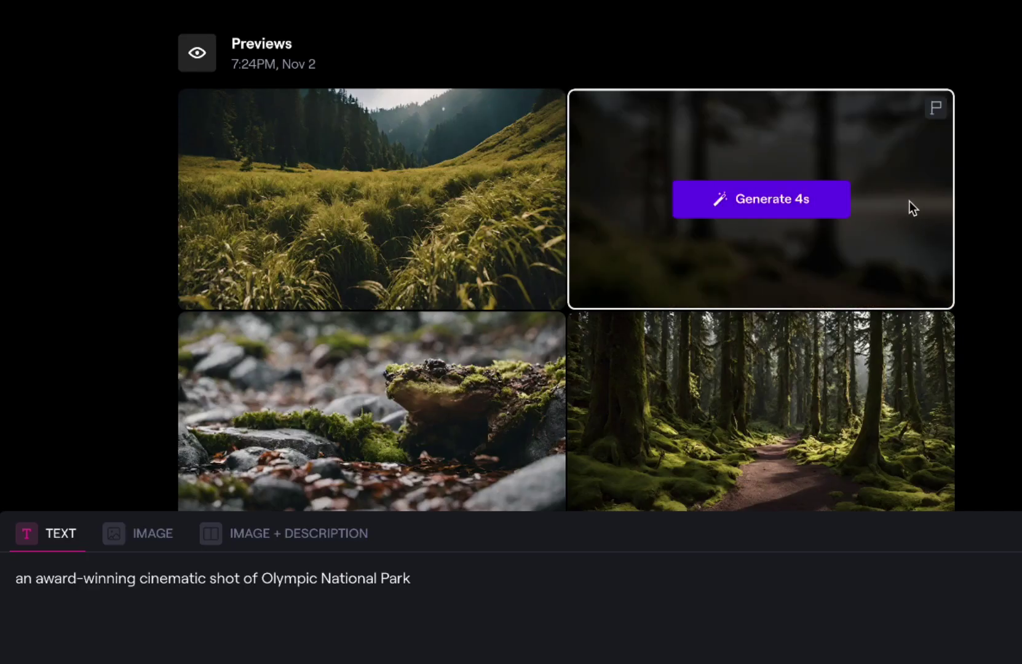
mouse_move(810, 216)
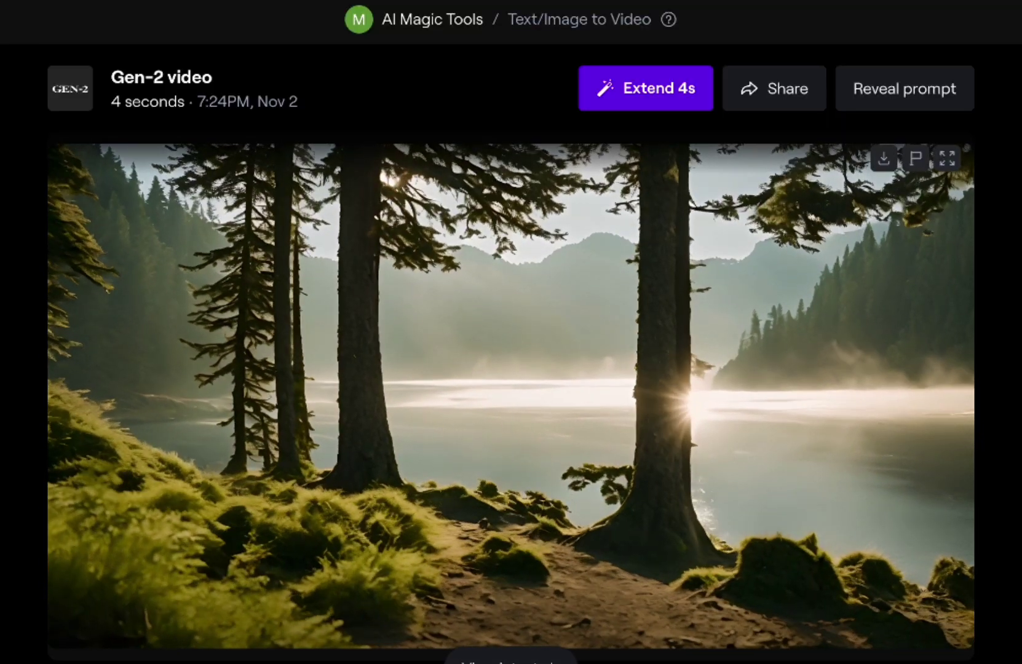
mouse_move(335, 189)
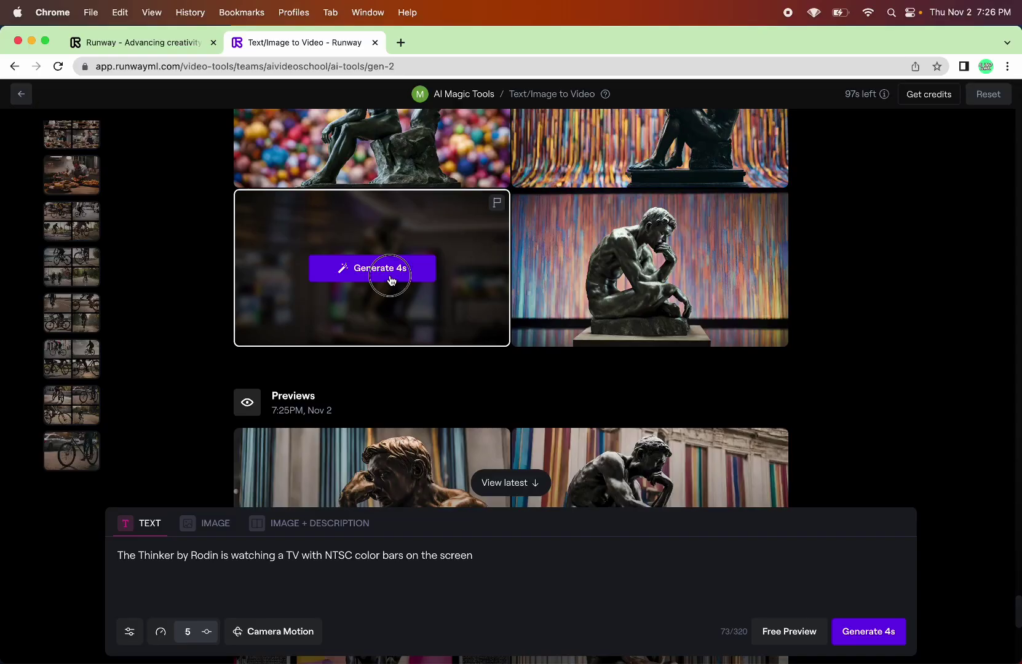
Step: Generate a 4-second video from the Thinker-watching-TV prompt
left_click(388, 270)
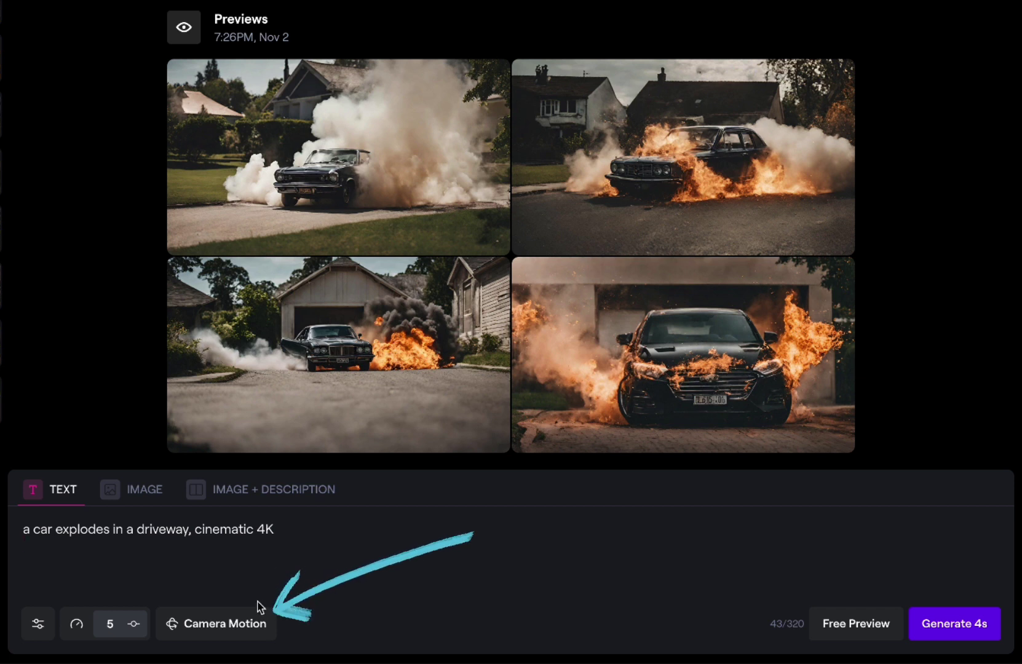
Step: Set camera motion to vertical up at speed 6 and save it
left_click(230, 632)
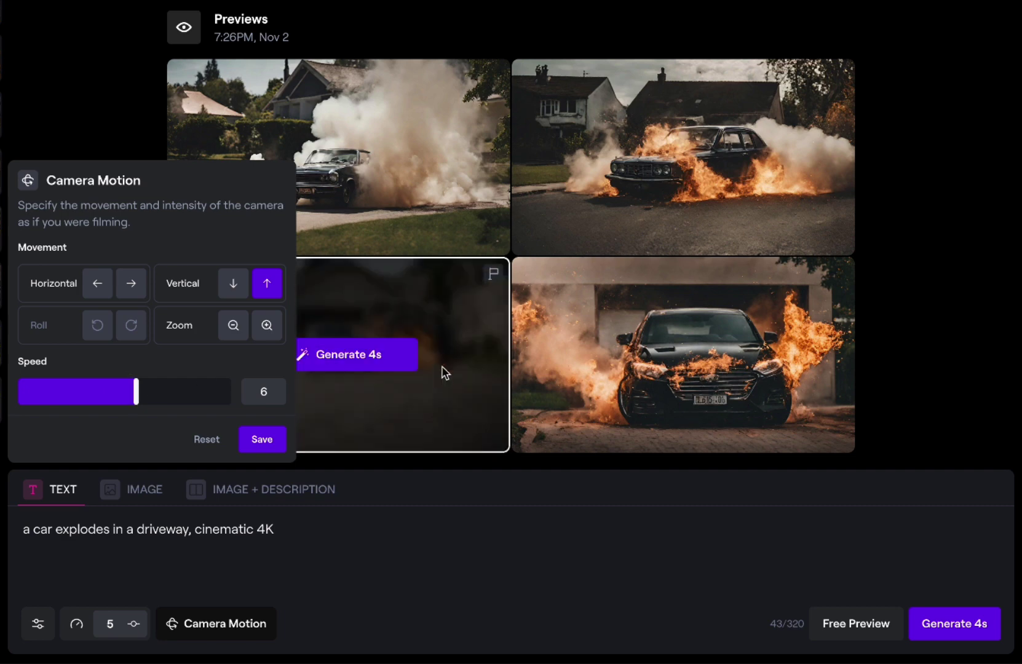
left_click(263, 439)
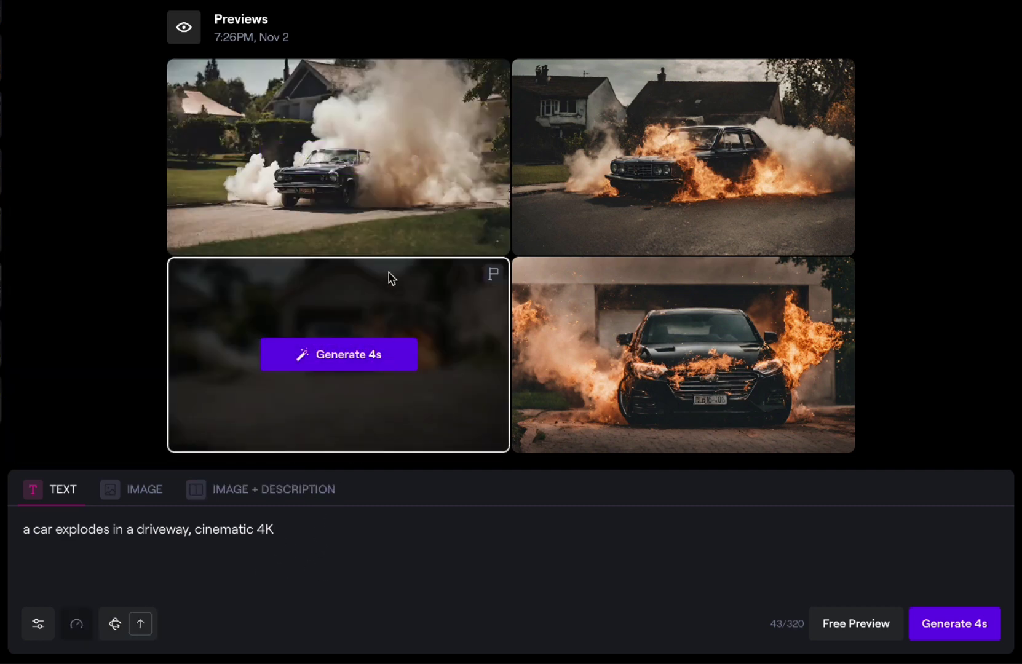
Step: Generate new car-explosion previews and turn the top-left one into a 4-second Gen-2 video
left_click(849, 625)
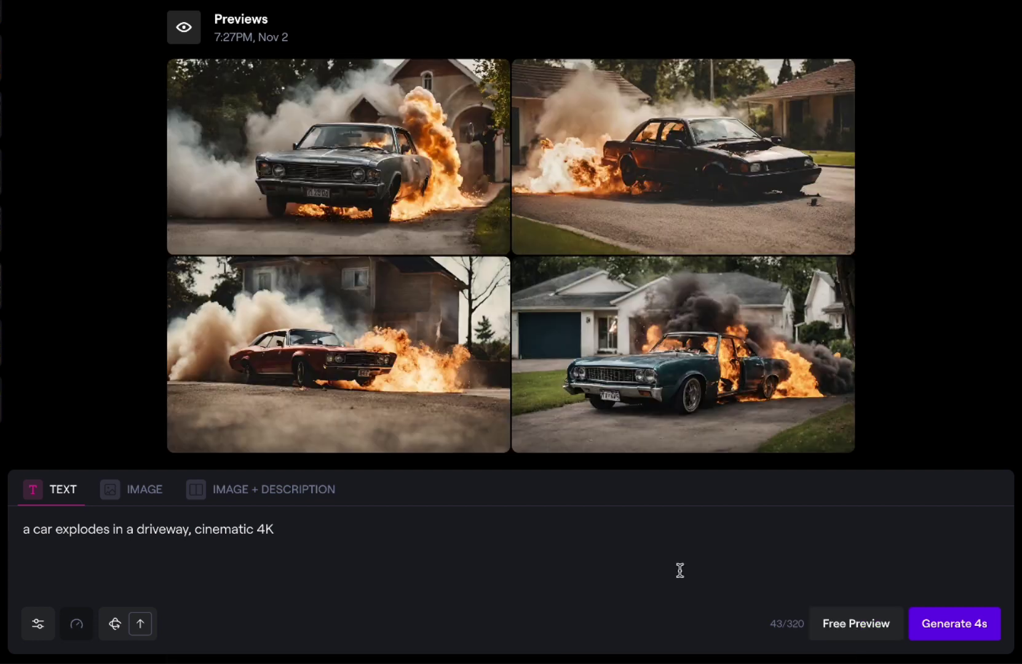
mouse_move(430, 194)
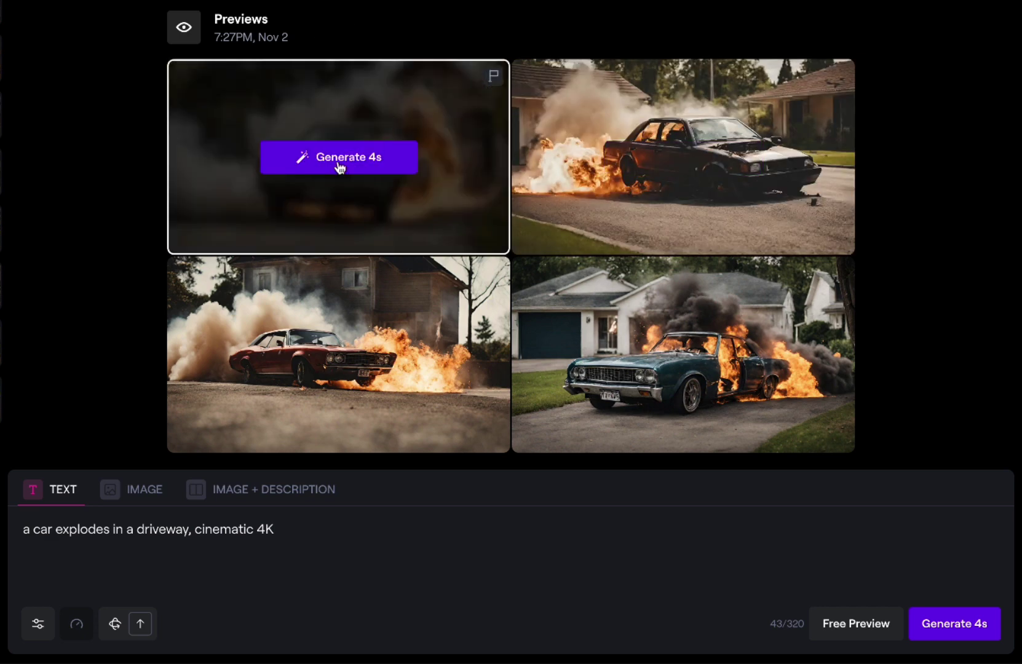
mouse_move(387, 154)
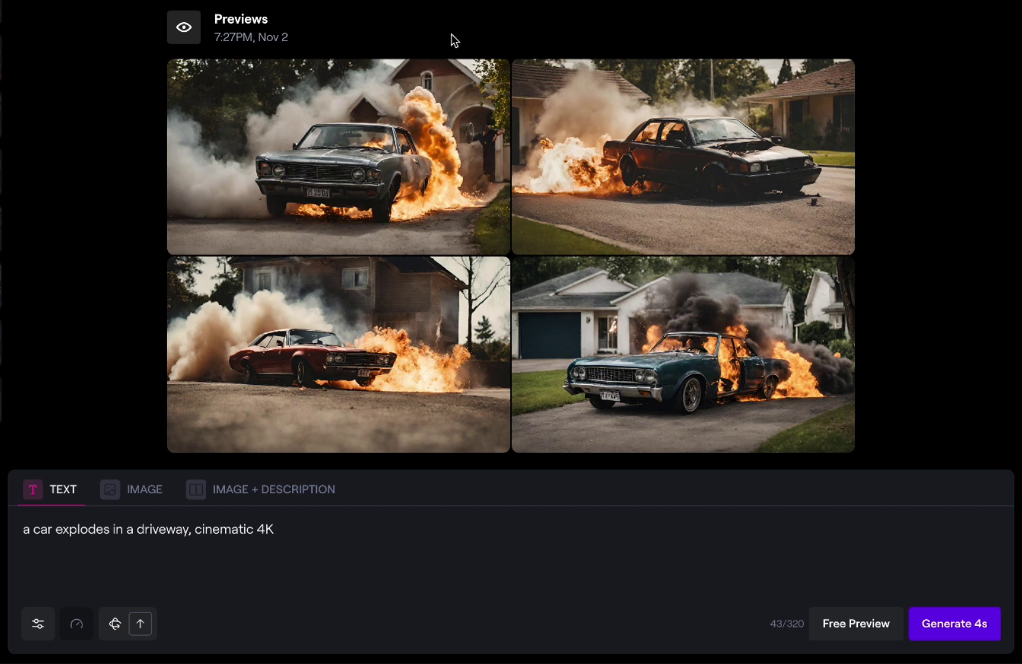
mouse_move(385, 133)
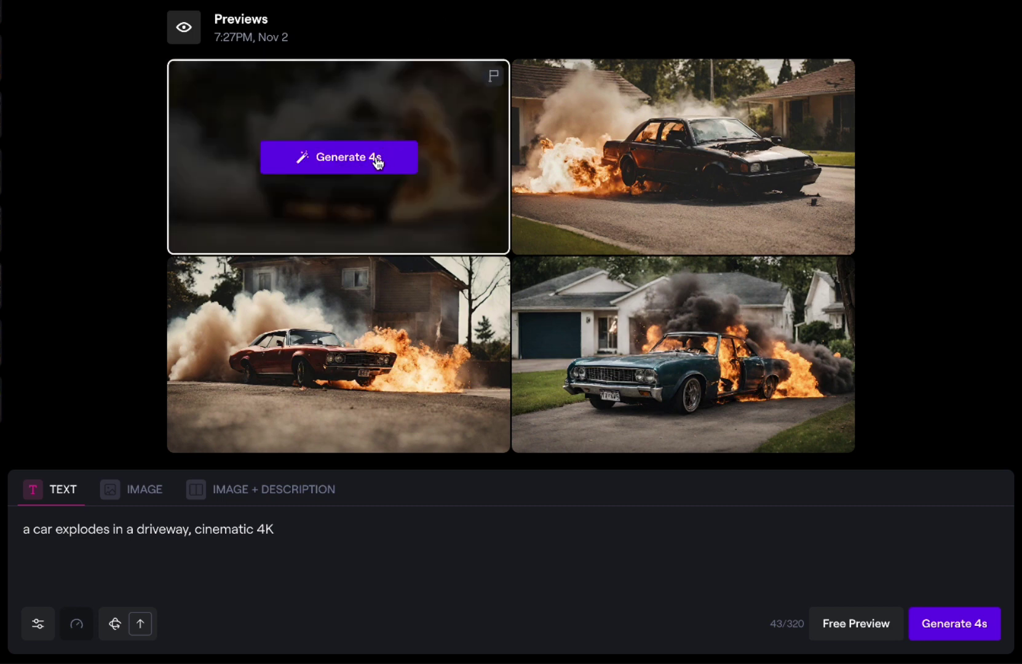
left_click(377, 161)
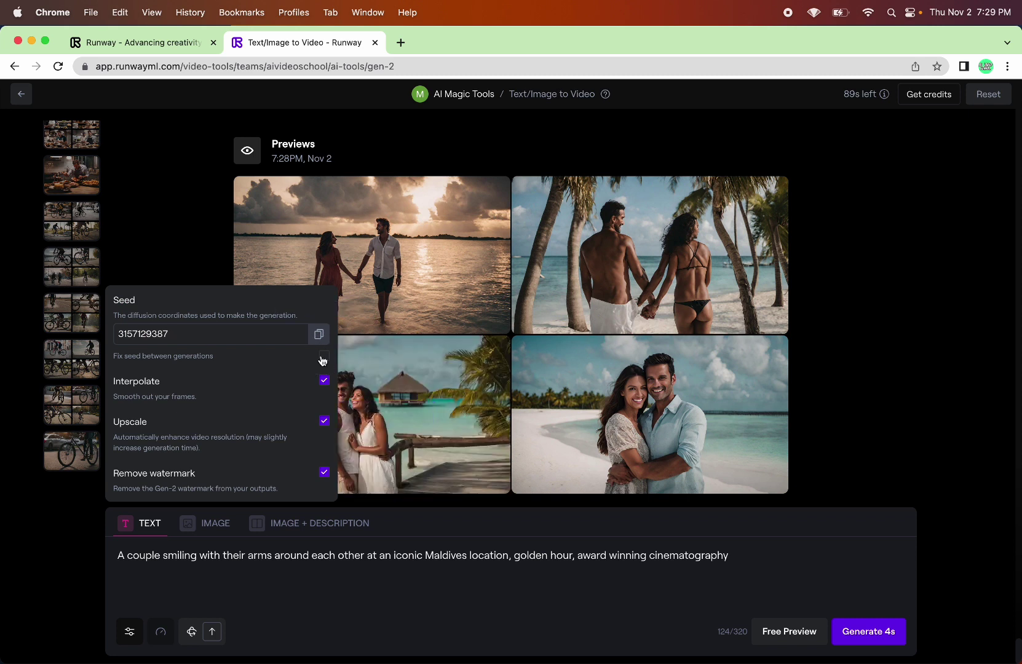
Step: Close the seed settings and play the forehead-to-forehead and overwater-bungalow couple videos
left_click(306, 584)
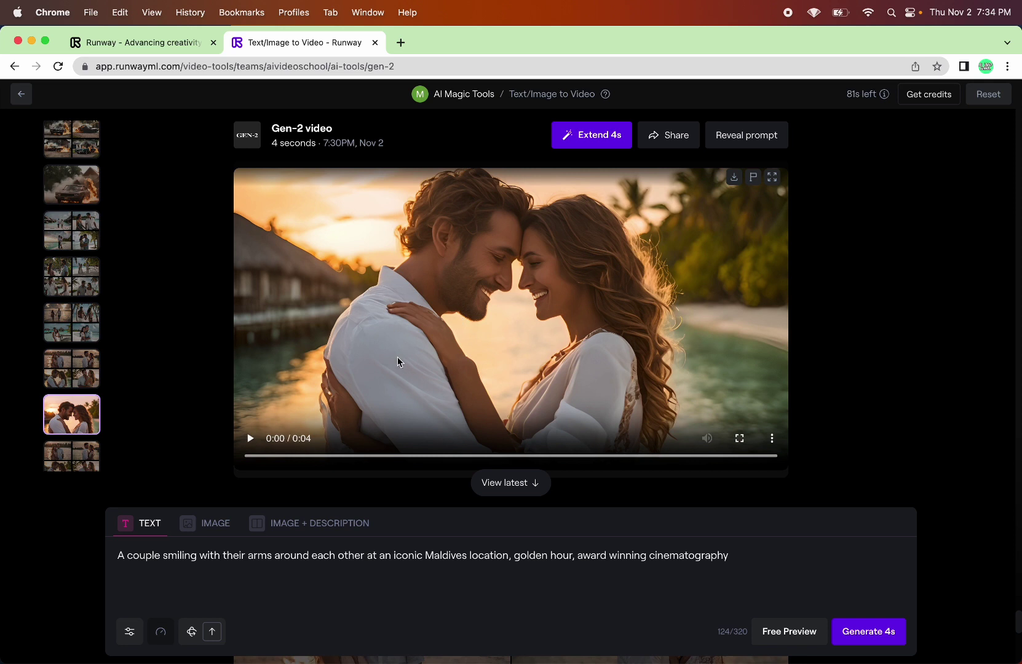
left_click(250, 438)
scroll(249, 431, "down", 1)
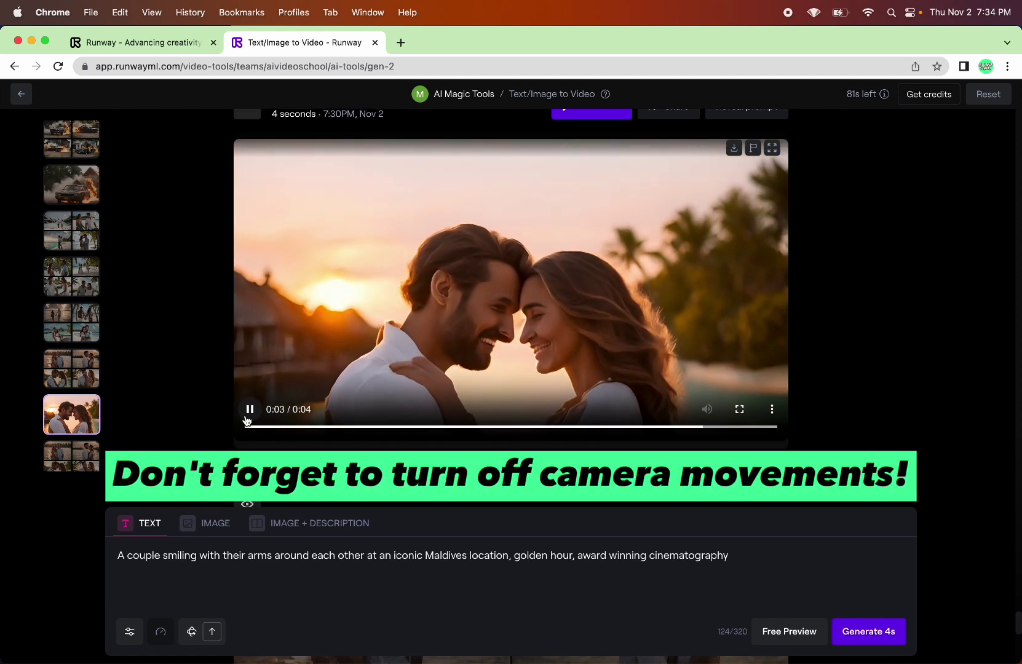
scroll(245, 414, "down", 3)
scroll(183, 427, "down", 5)
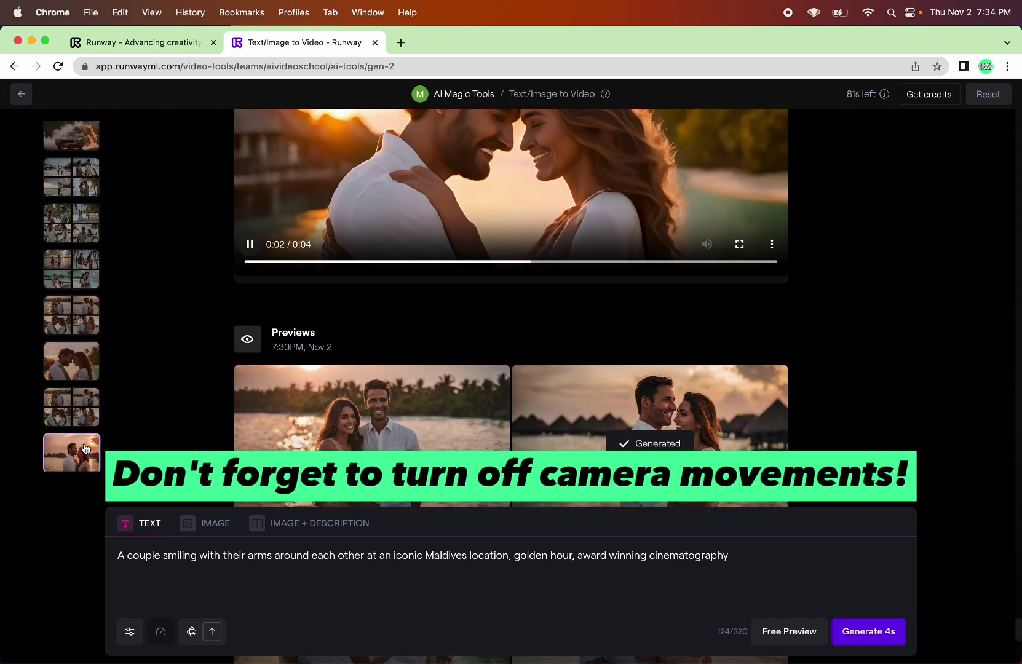
scroll(107, 441, "down", 5)
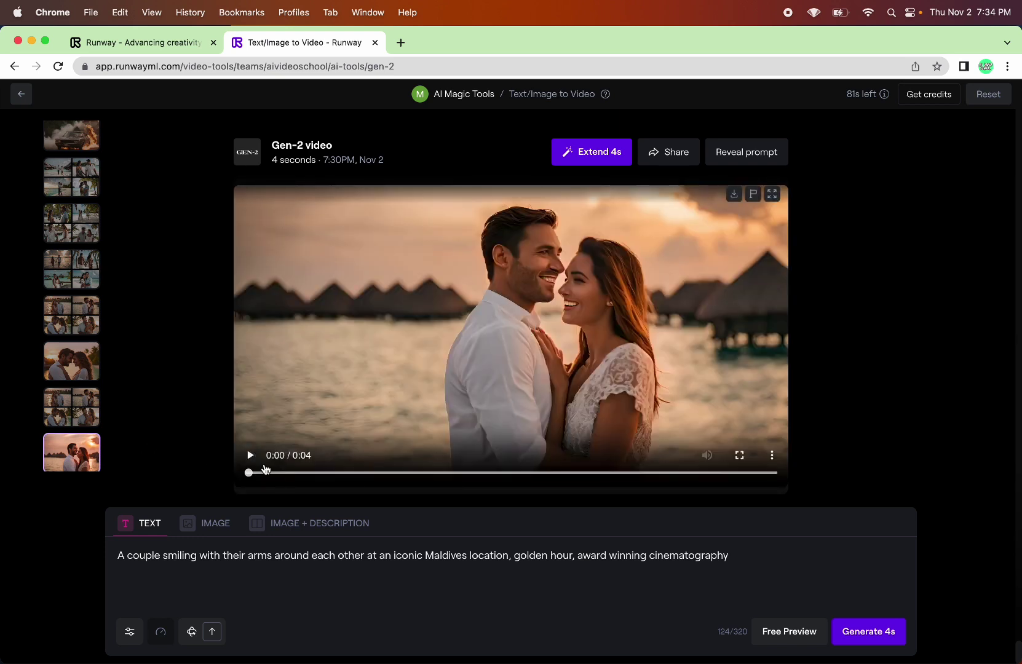
left_click(251, 456)
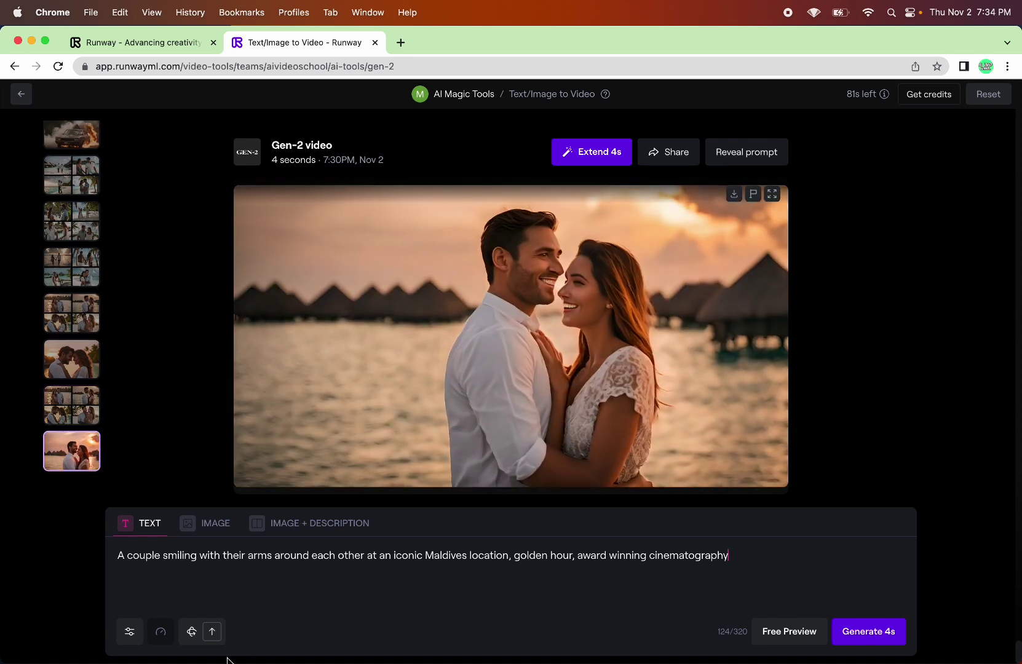
Step: Reset the upward camera motion to default and generate four free Maldives couple previews
left_click(213, 634)
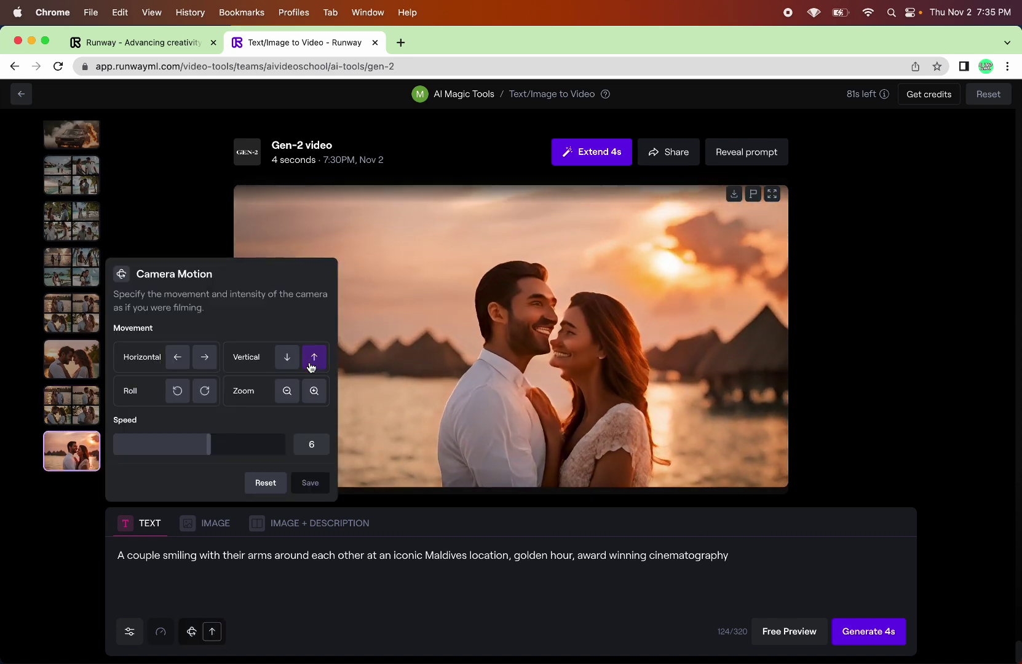
left_click(265, 484)
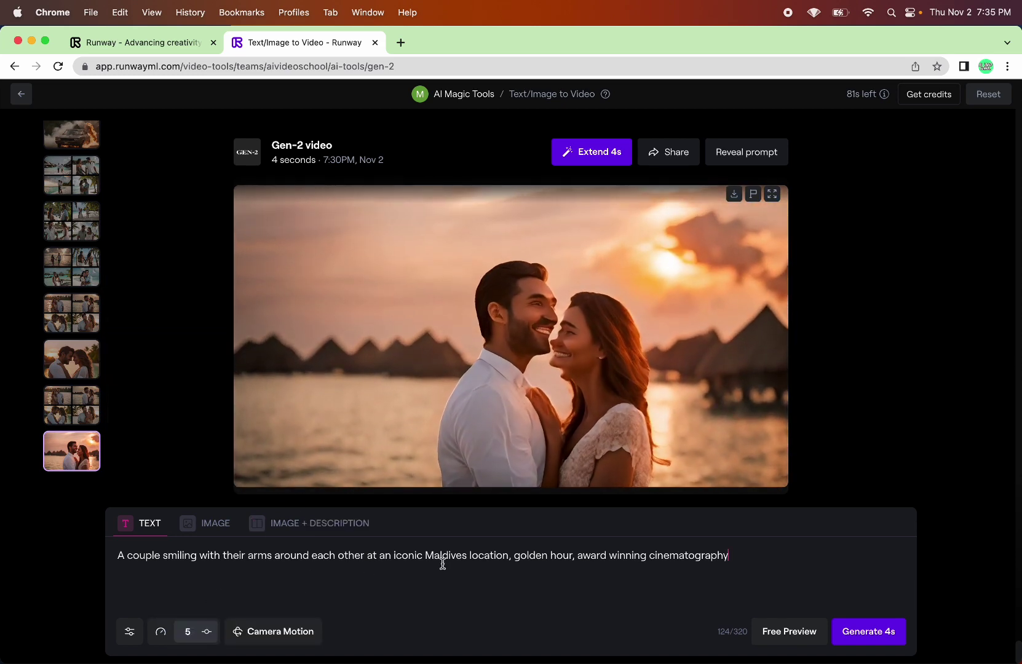
left_click(785, 634)
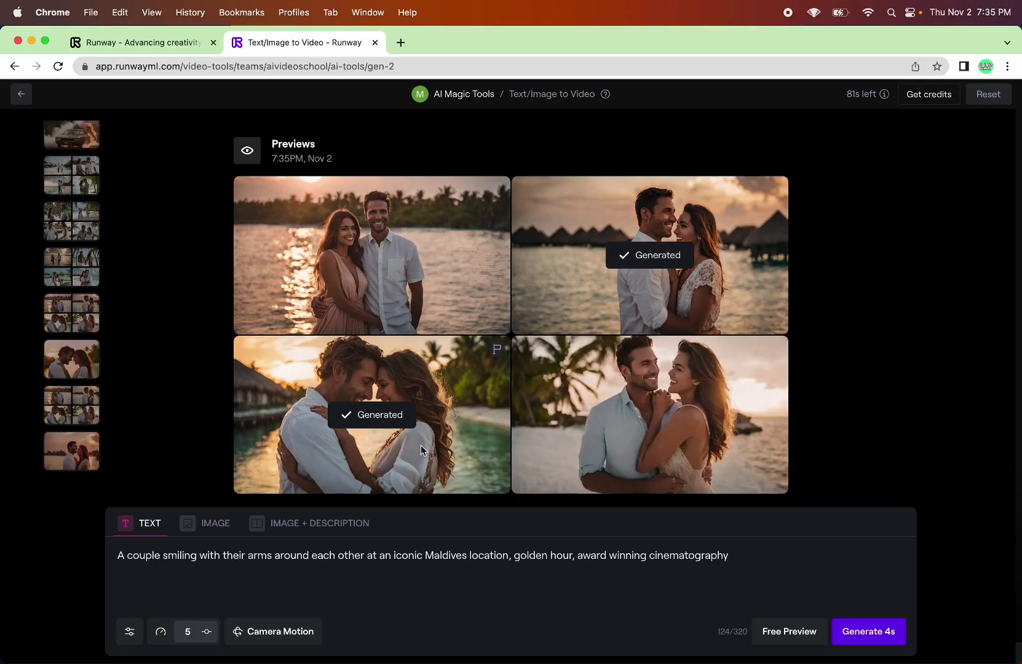
Step: Request another round of free Maldives couple previews and scroll down to the new set
left_click(772, 638)
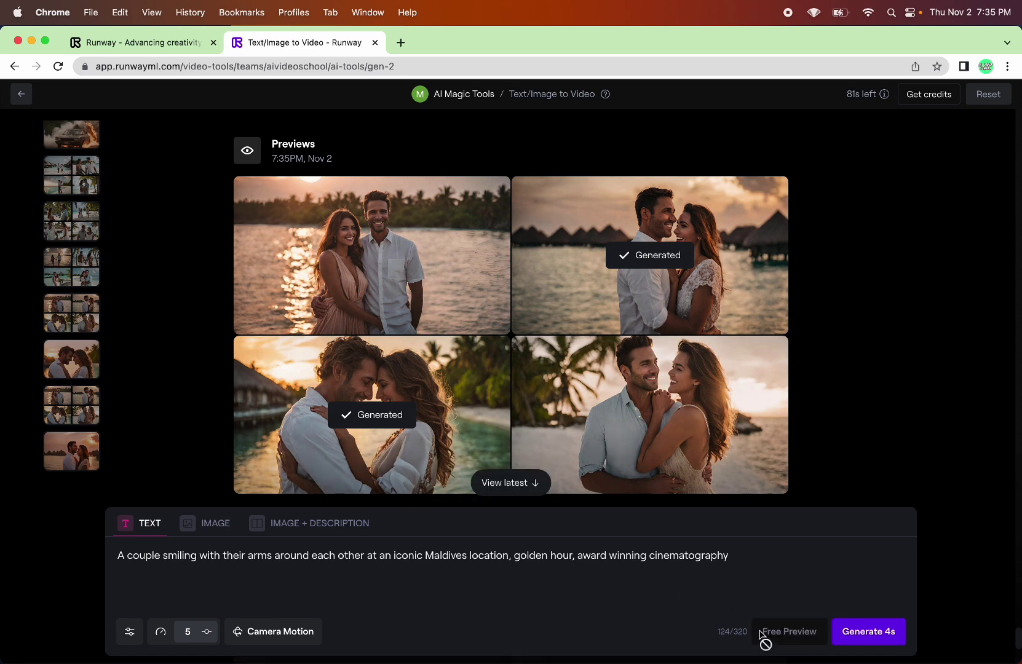
scroll(504, 428, "down", 2)
scroll(502, 423, "down", 5)
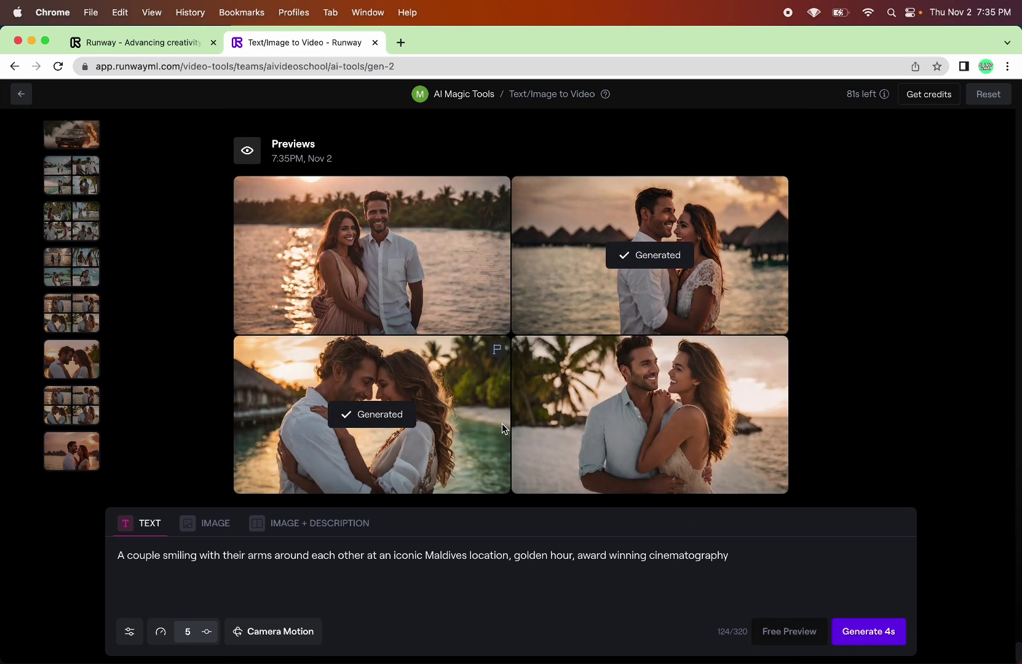